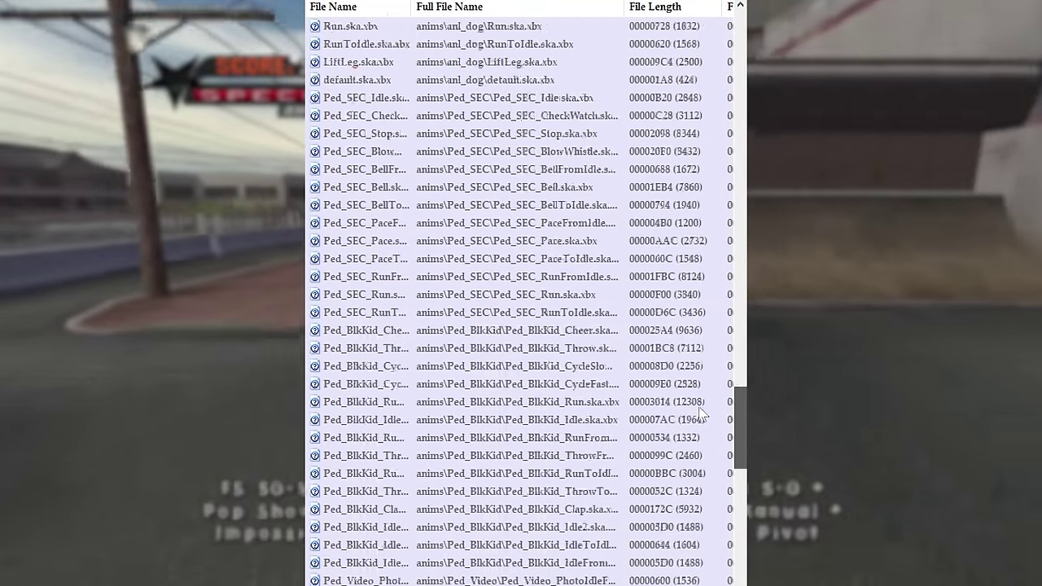
- Scroll the pre folder's file list to locate NJ.pre as PreTool's input archive
scroll(702, 373, up, 9)
scroll(701, 373, down, 20)
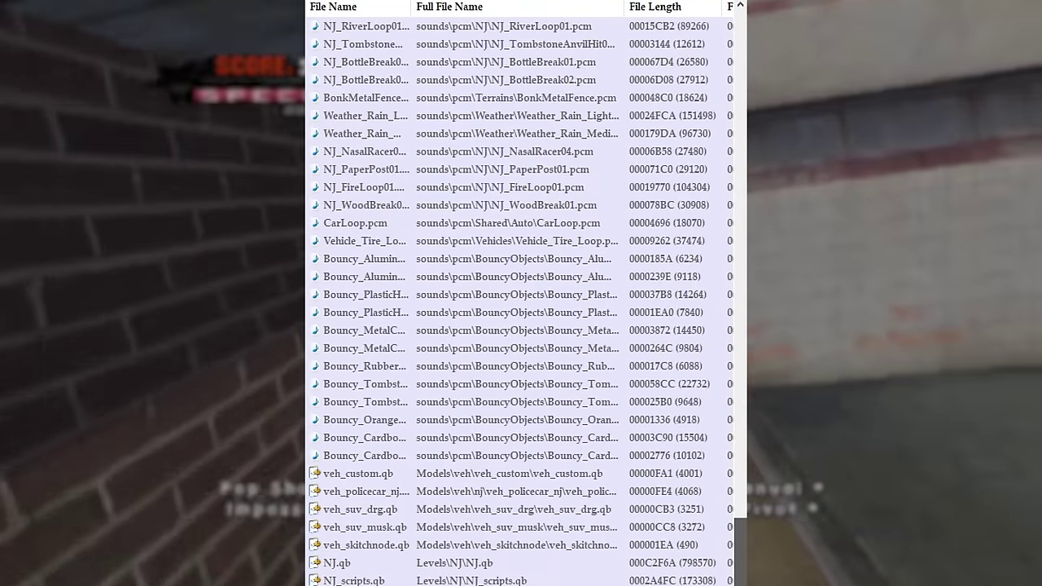
scroll(699, 387, up, 20)
scroll(698, 380, up, 8)
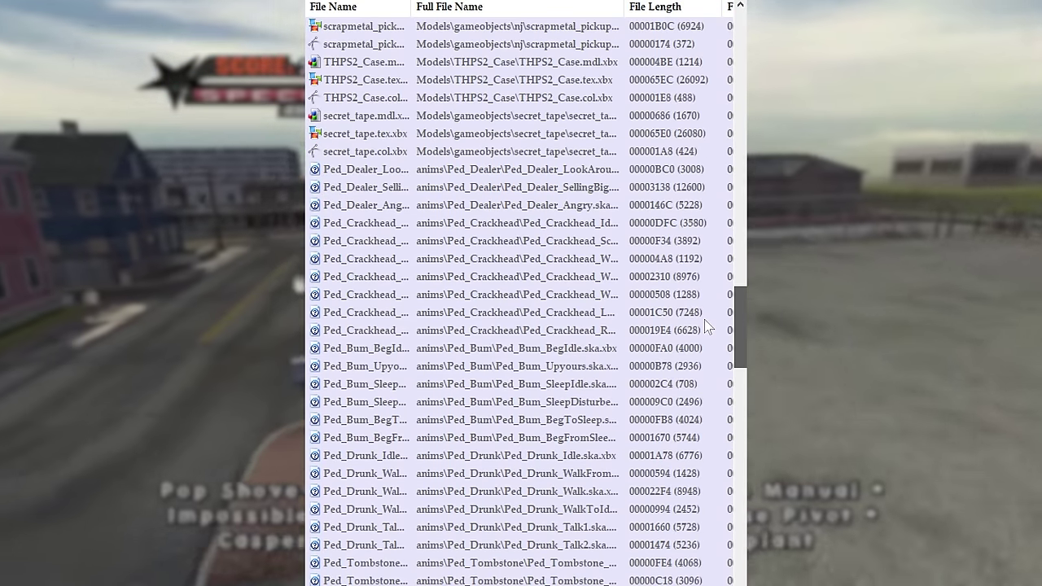
scroll(706, 326, down, 6)
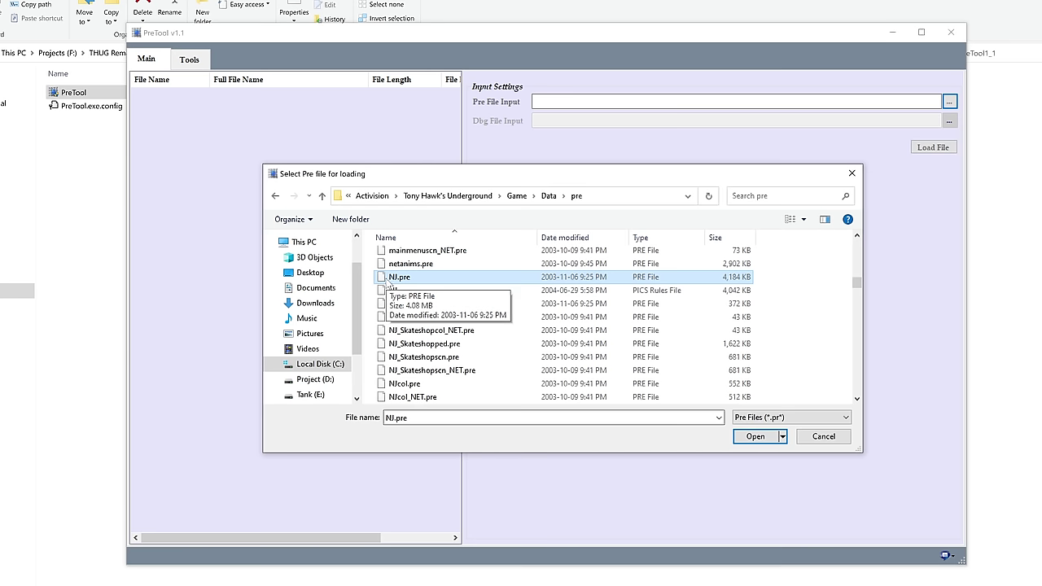
- Load NJ.pre, then select and load NJscn.pre to extract NJ.scn and NJ.tex
click(752, 437)
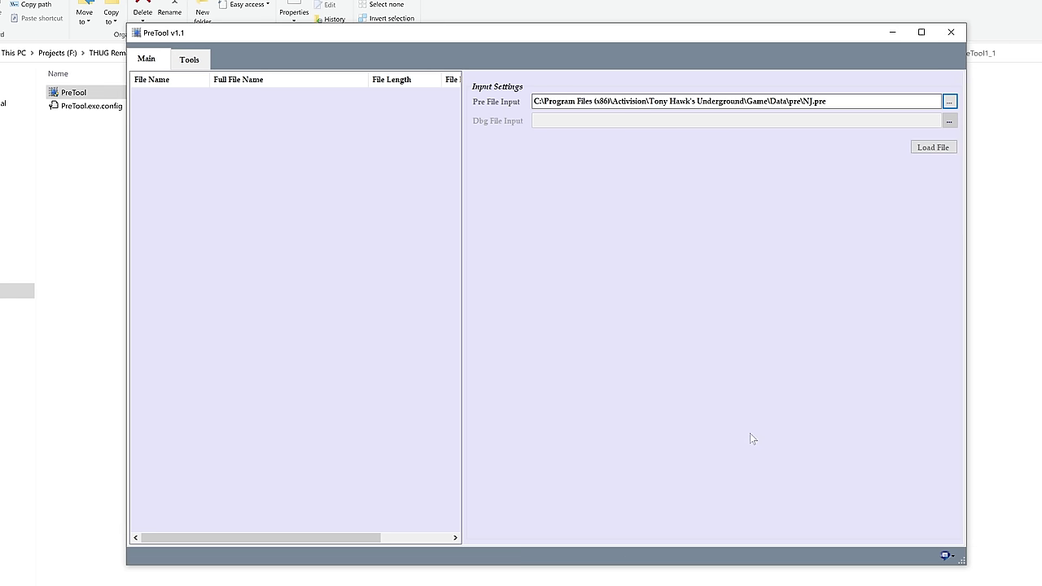
click(933, 147)
click(949, 102)
click(404, 316)
click(806, 467)
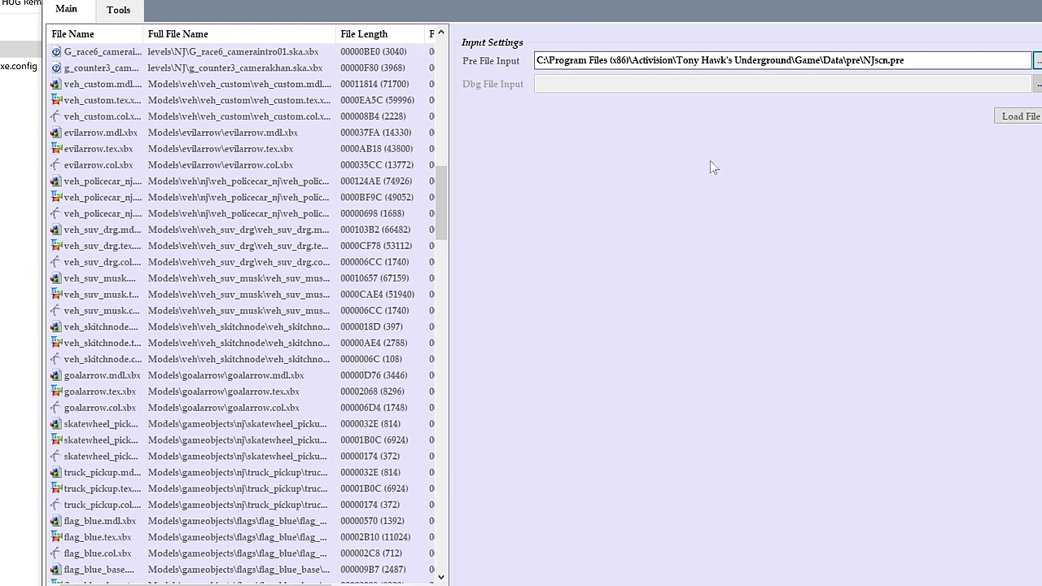
click(1017, 117)
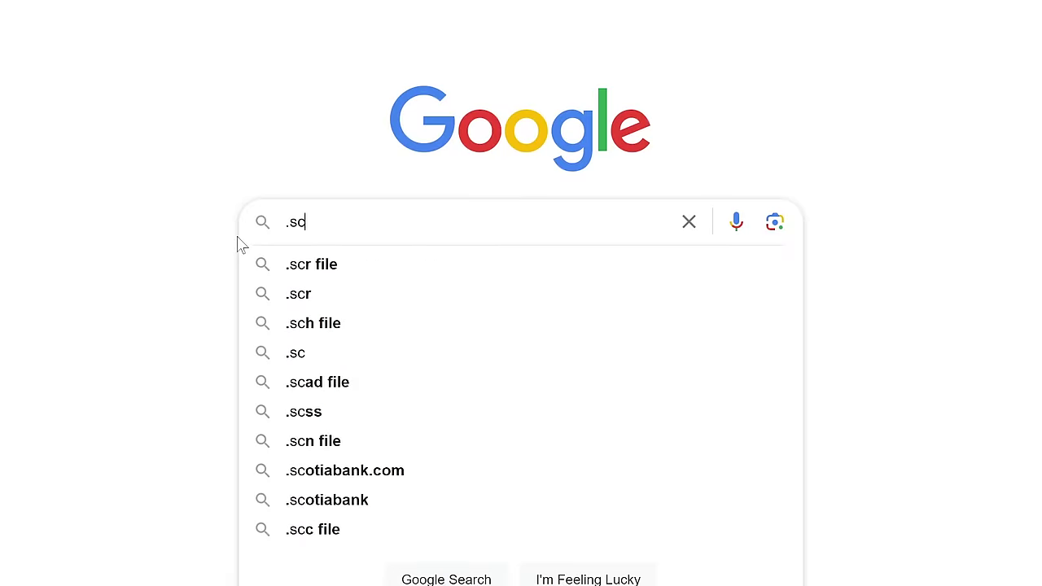
- Search Google for '.scn to fbx converter'
text(n to )
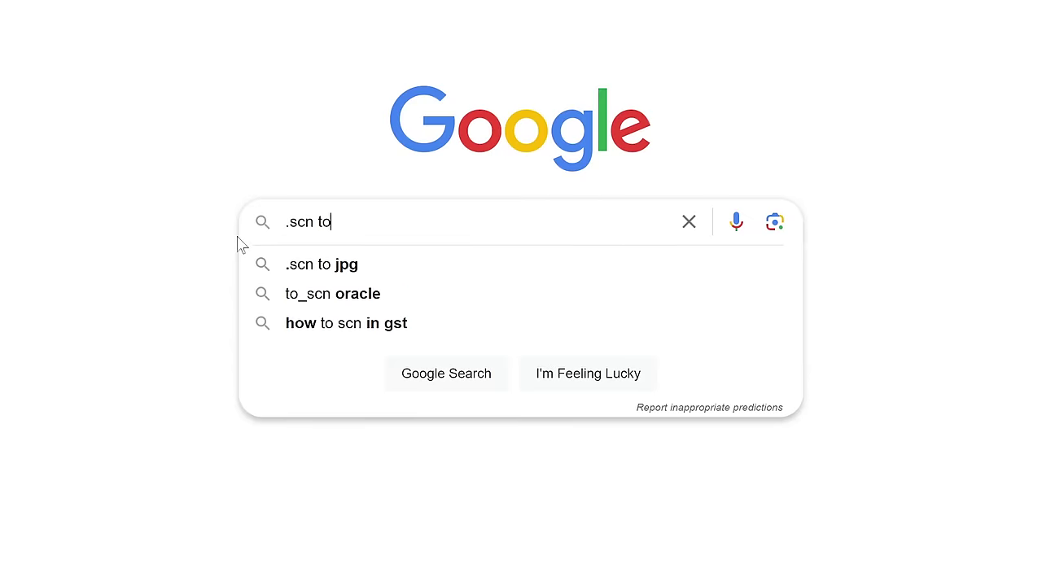
text(fbx convert)
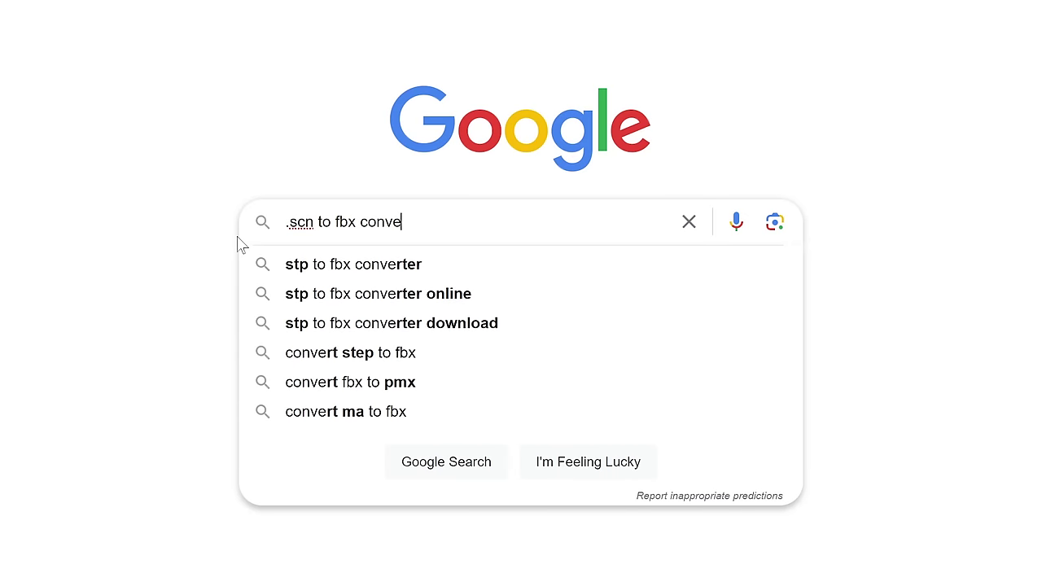
text(er)
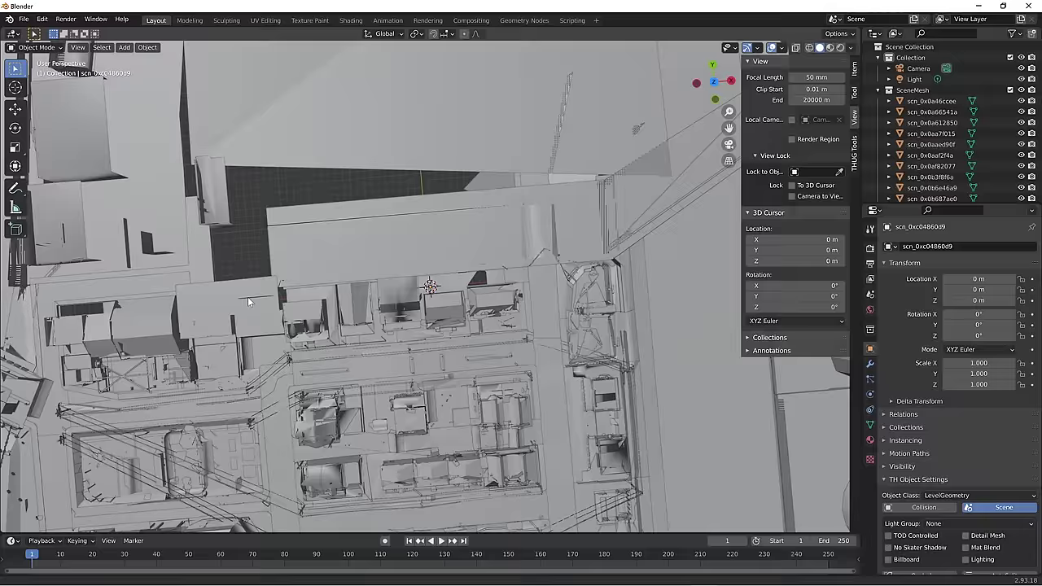
- Inspect the textured NJ town model in the viewport and bring up File > Export
middle_drag(248, 296, 485, 190)
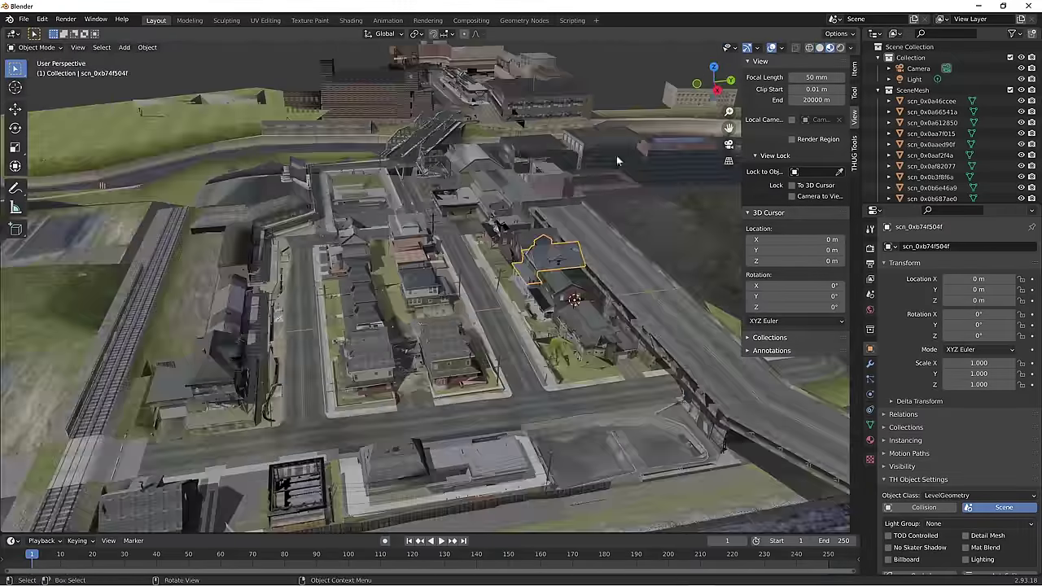
scroll(556, 355, up, 15)
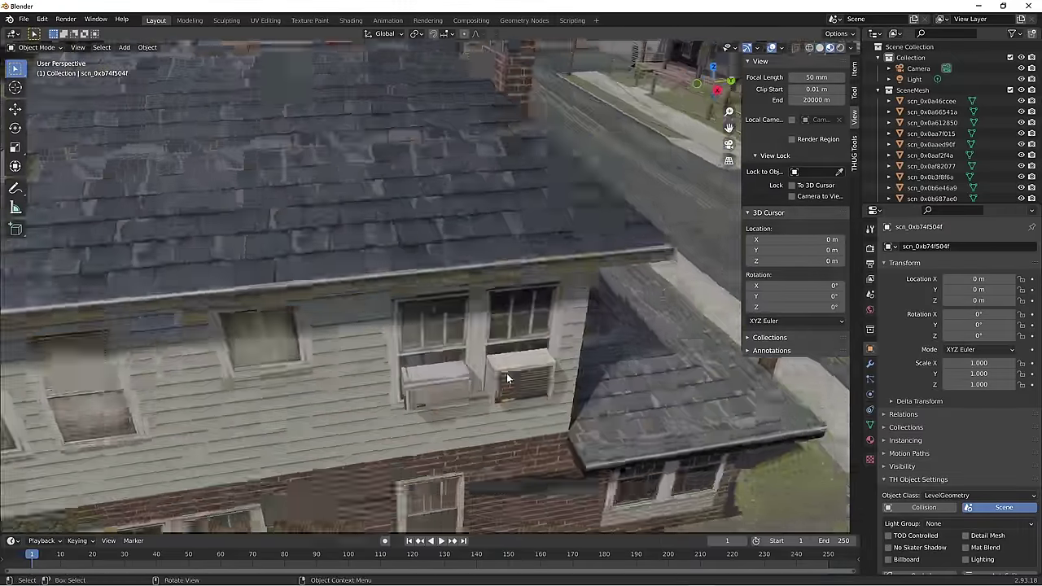
scroll(507, 373, down, 15)
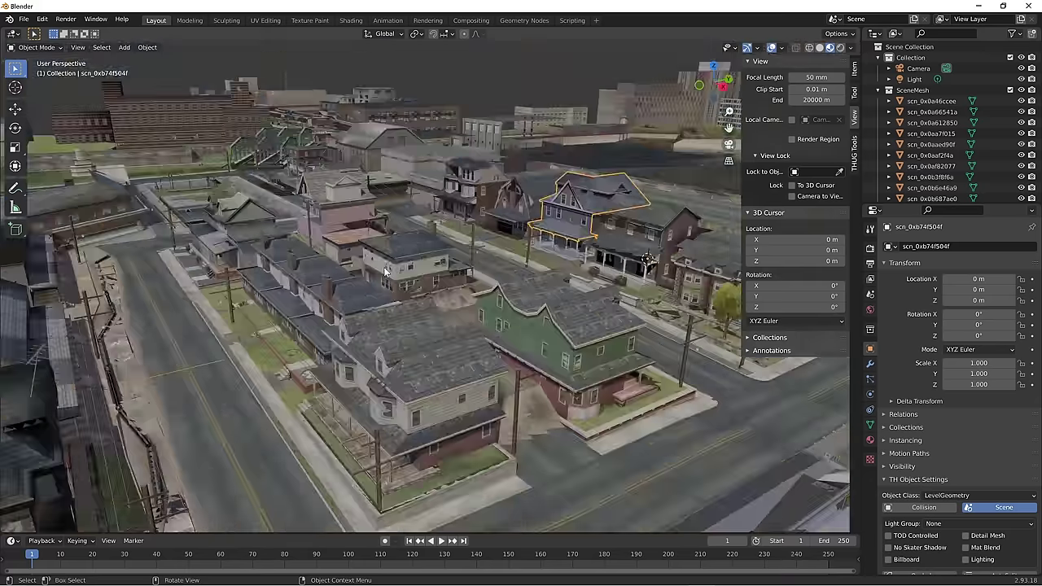
click(24, 18)
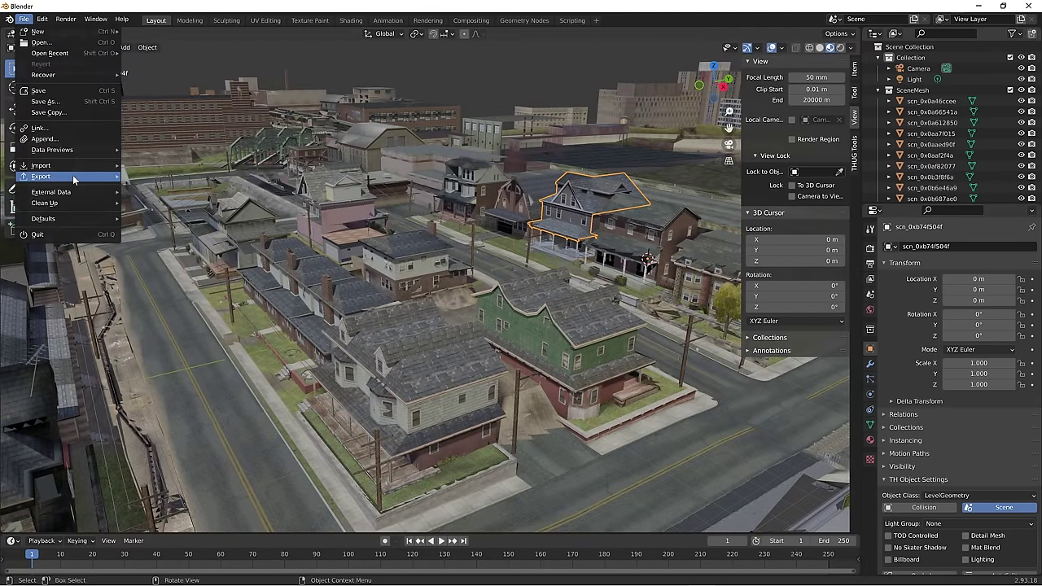
mouse_move(72, 174)
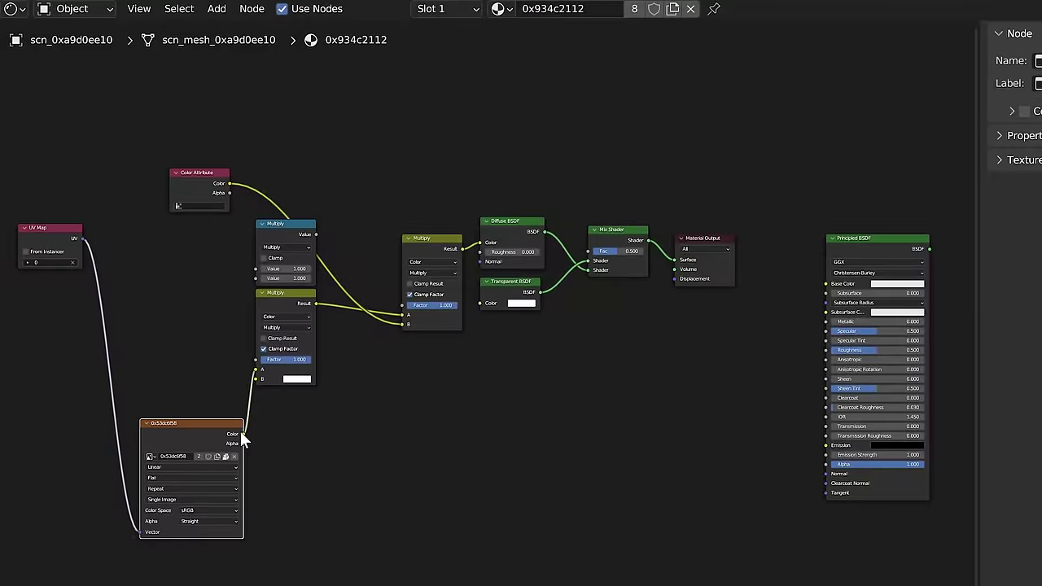
- Wire Image Texture Color into Principled BSDF Base Color, then import NJ_CONVERTED_SCALED into Unreal
drag(240, 431, 829, 285)
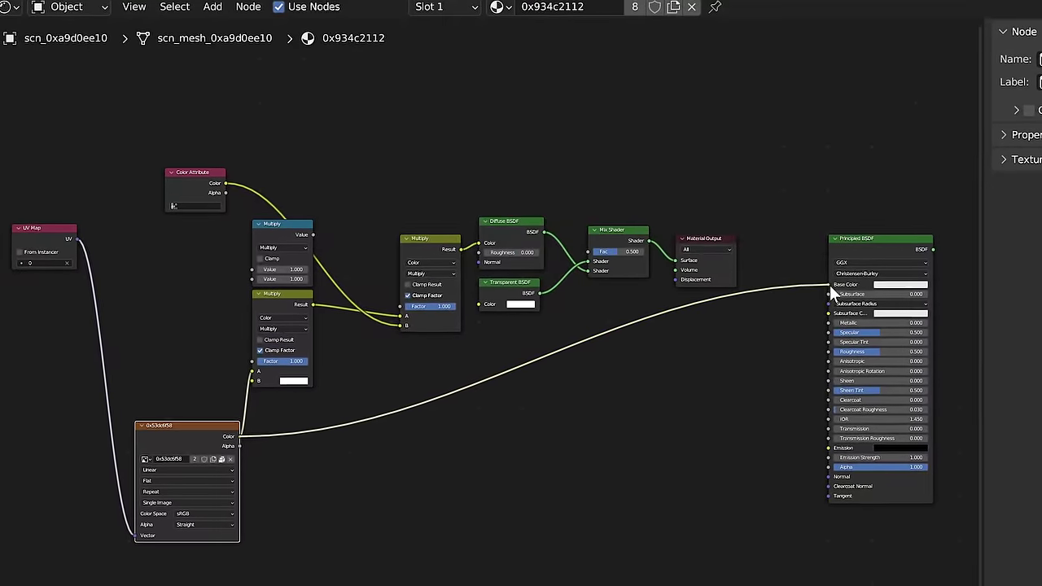
drag(721, 240, 965, 146)
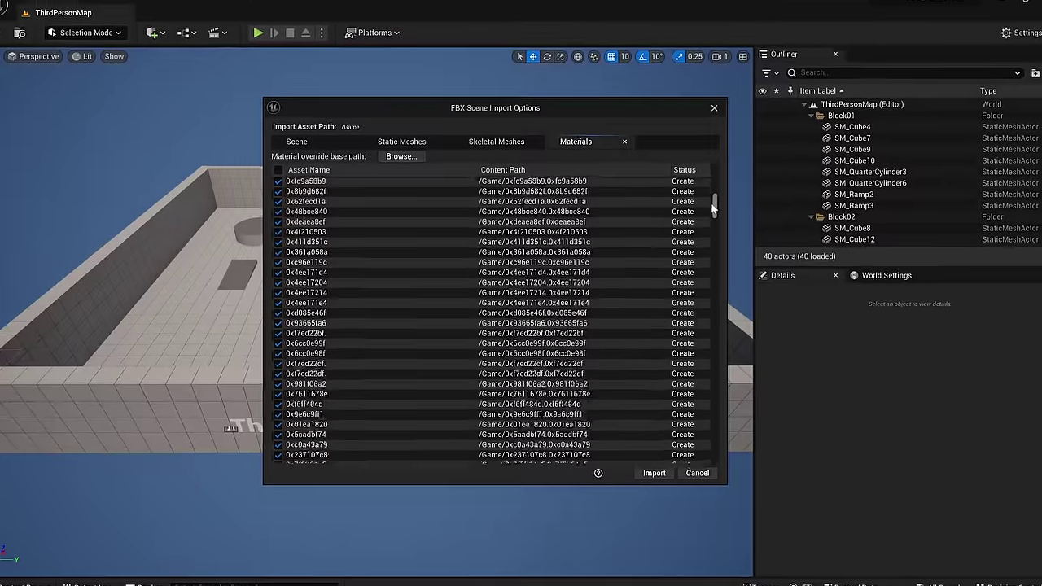
drag(713, 208, 735, 437)
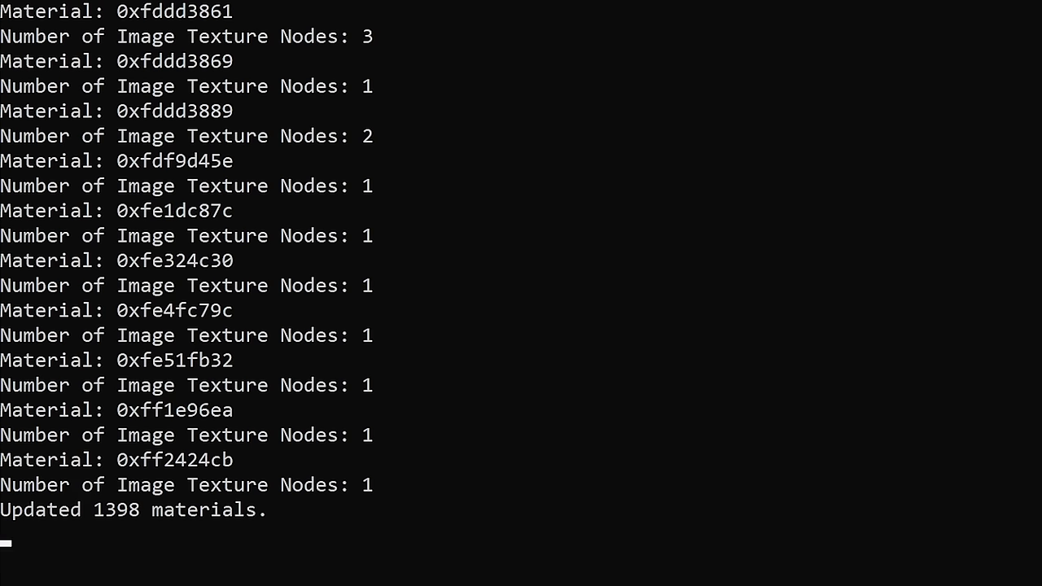
drag(652, 578, 32, 485)
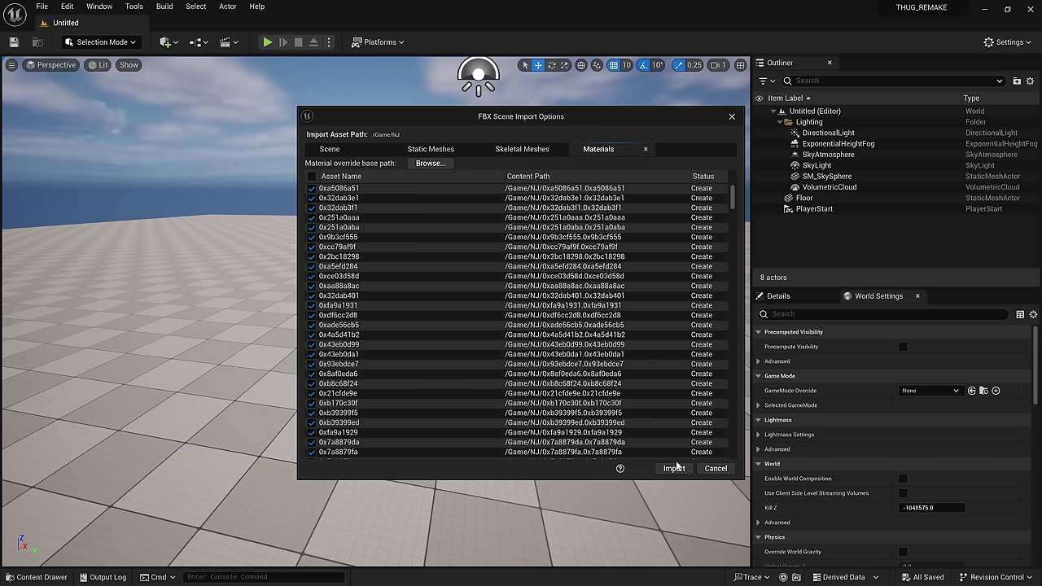
click(674, 468)
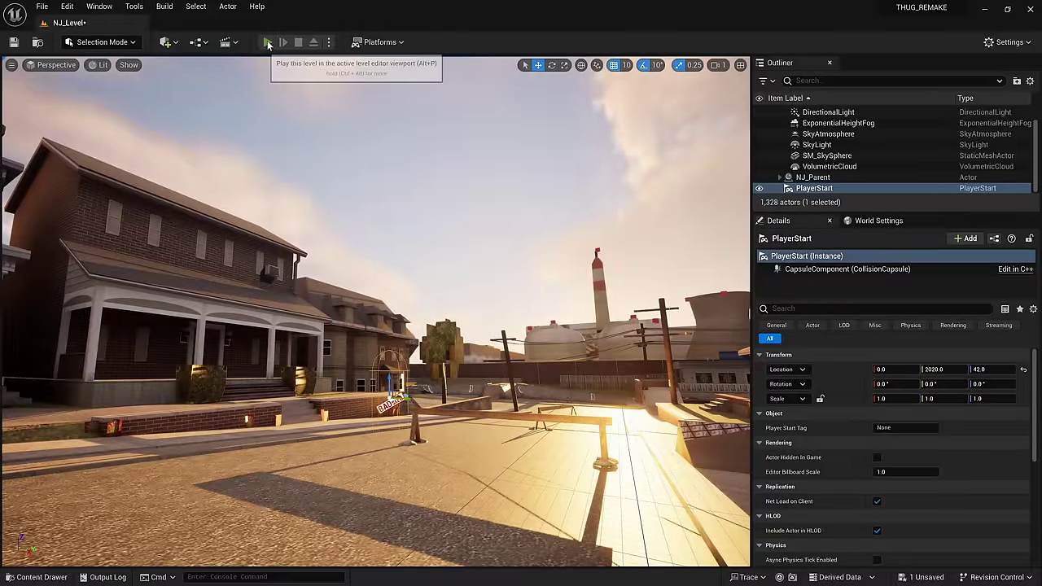
- Play-test with Alt+P and set Collision Complexity to 'Use Complex Collision As Simple'
key(alt+p)
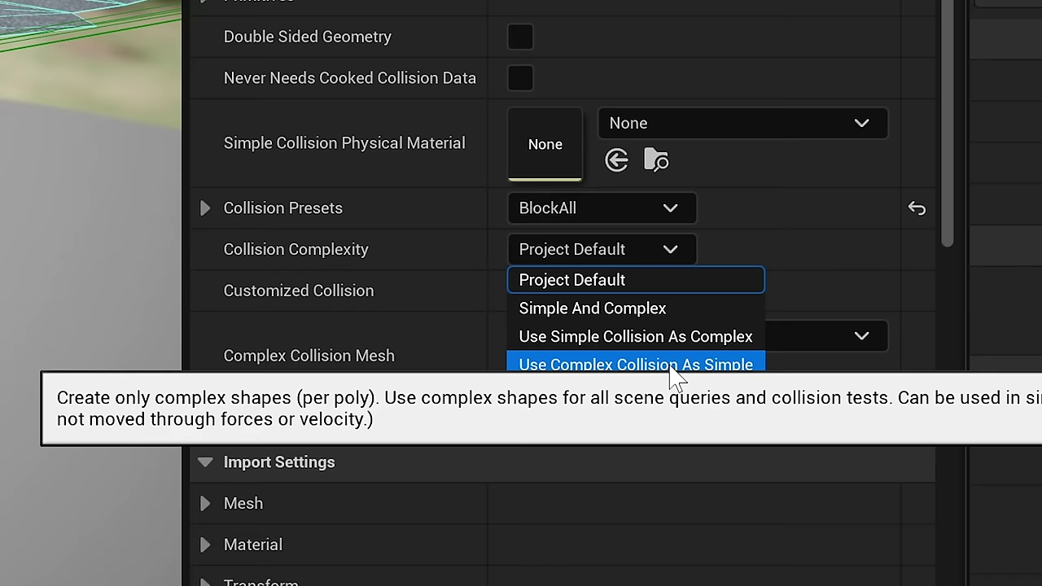
click(674, 366)
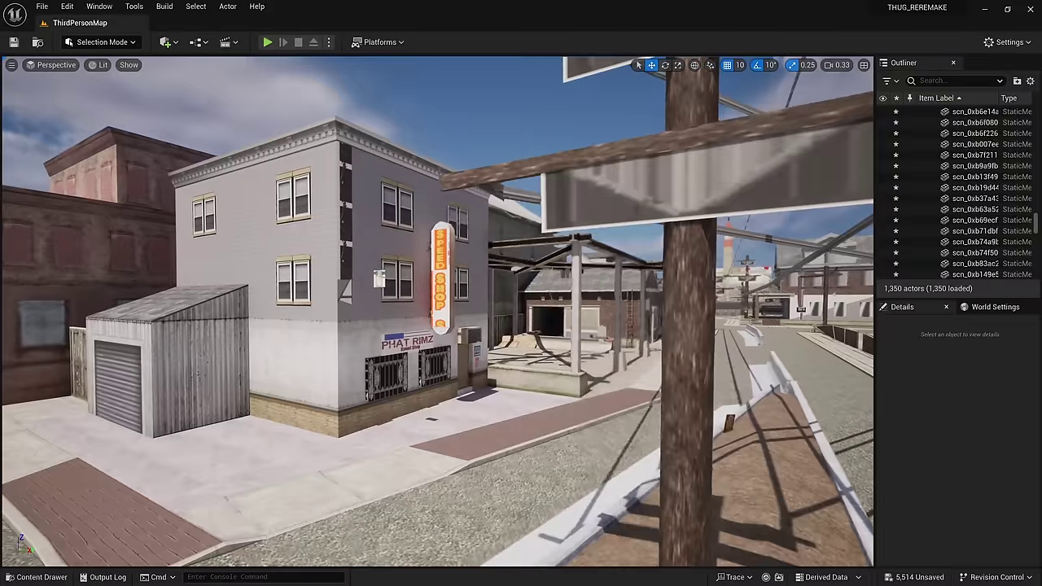
- Delete the stray grass billboards along the street and in front of the porch
key(w)
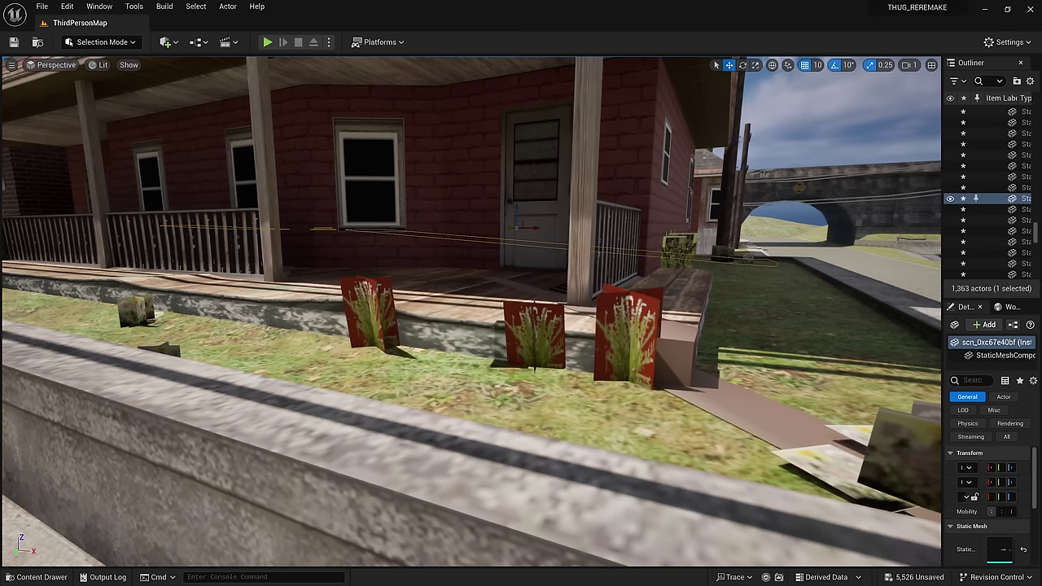
key(Delete)
right_drag(378, 310, 227, 318)
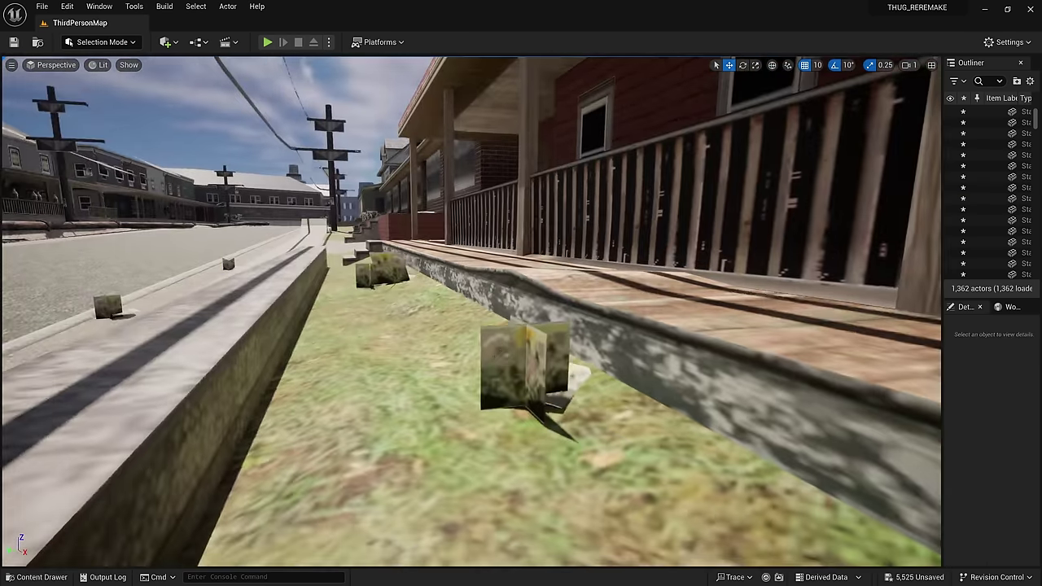
click(500, 356)
key(Delete)
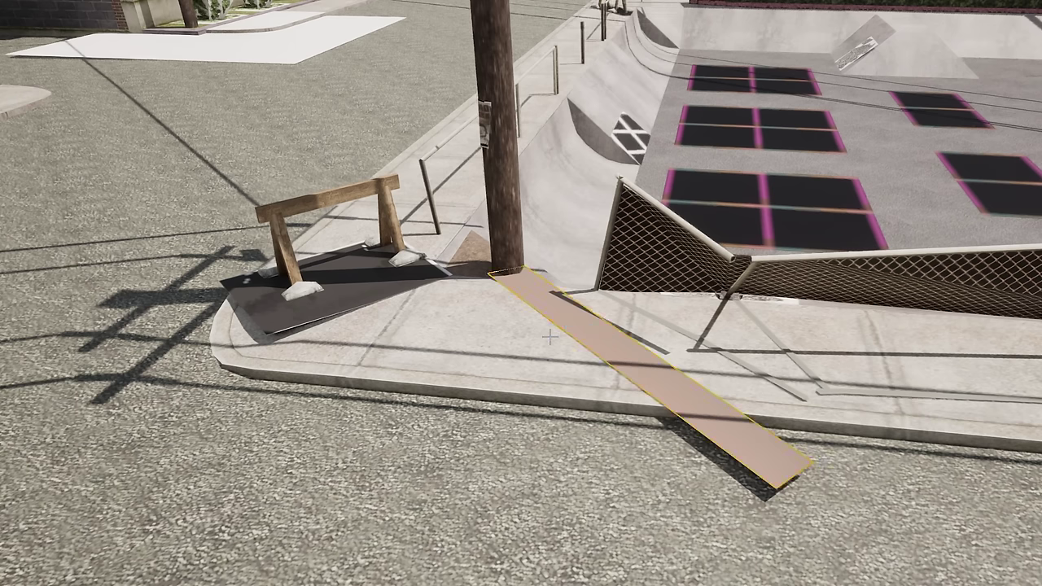
- Delete the loose plank lying on the sidewalk beside the green house
key(Delete)
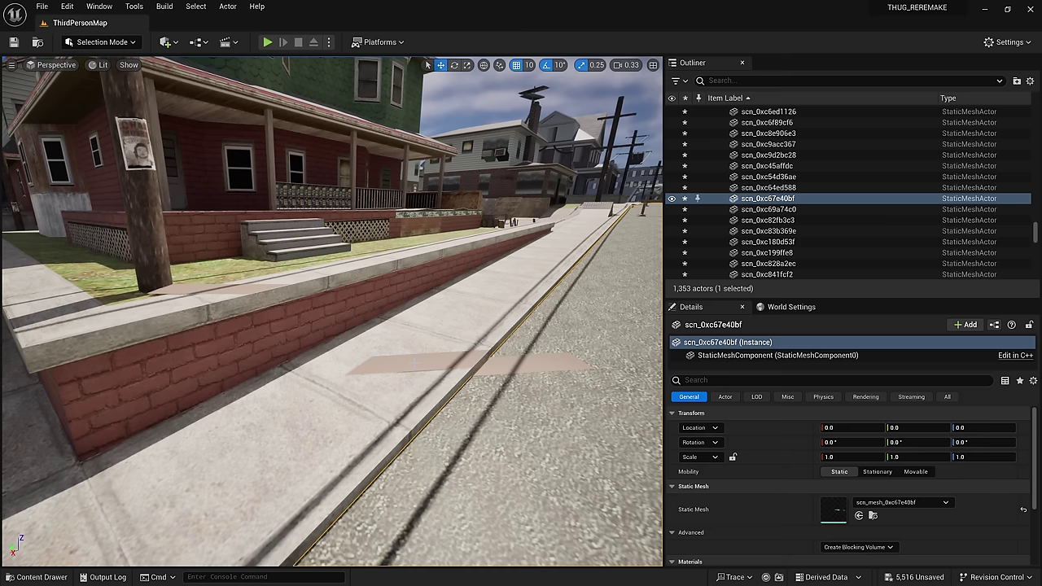
key(Delete)
mouse_move(369, 324)
right_down()
mouse_move(643, 376)
mouse_move(373, 325)
right_up()
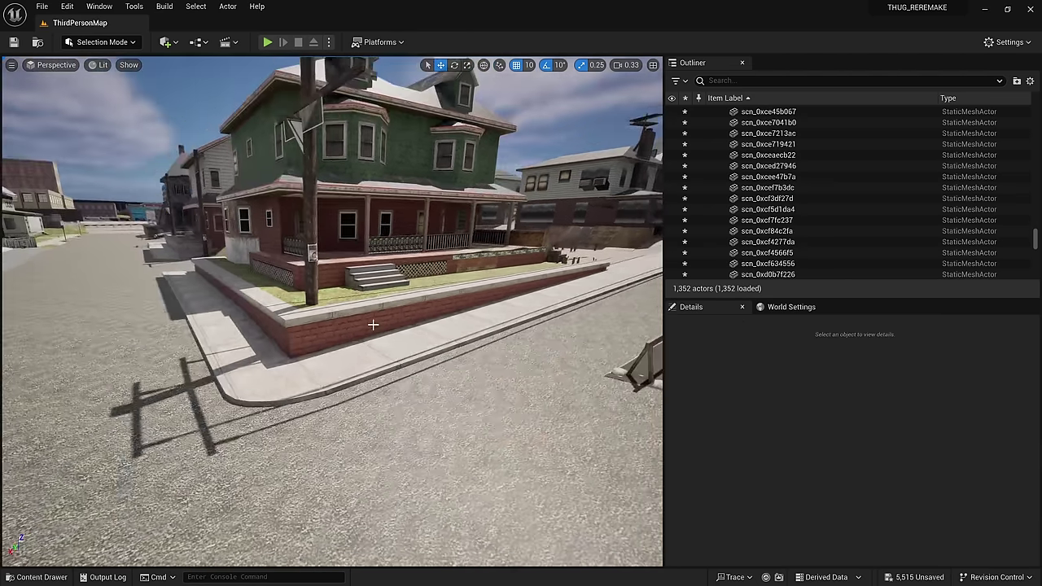
key(ctrl+l)
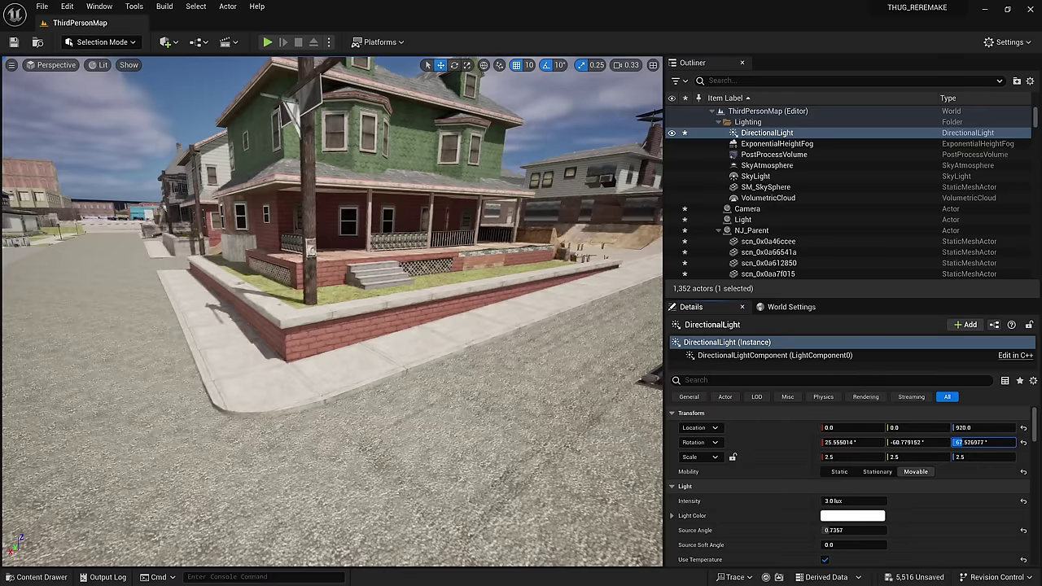
- Swing the sun to a sunlit angle, move the tree closer and turn the wooden fence face-on
key(ctrl+l)
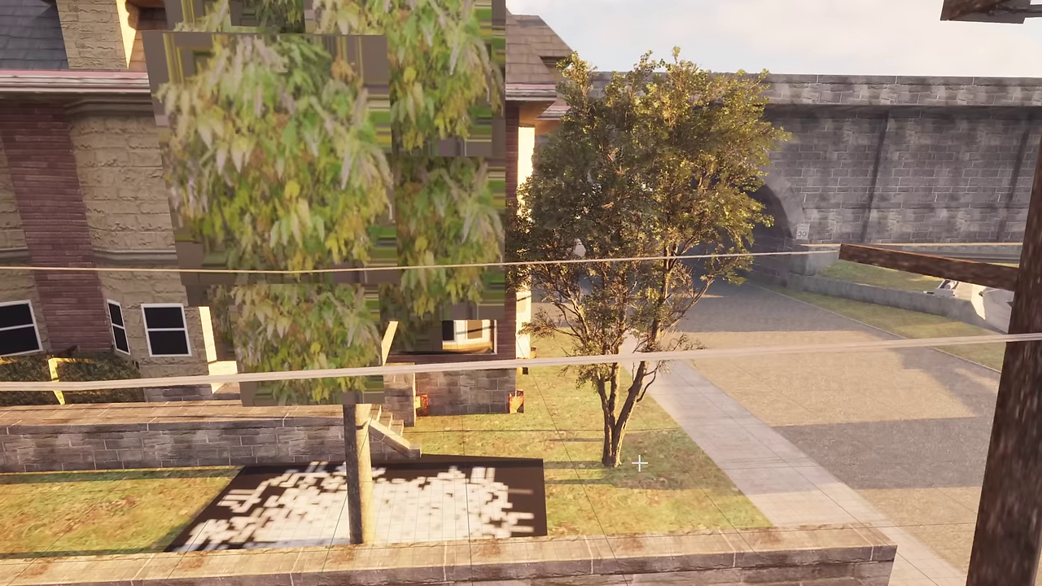
click(645, 465)
drag(616, 480, 677, 528)
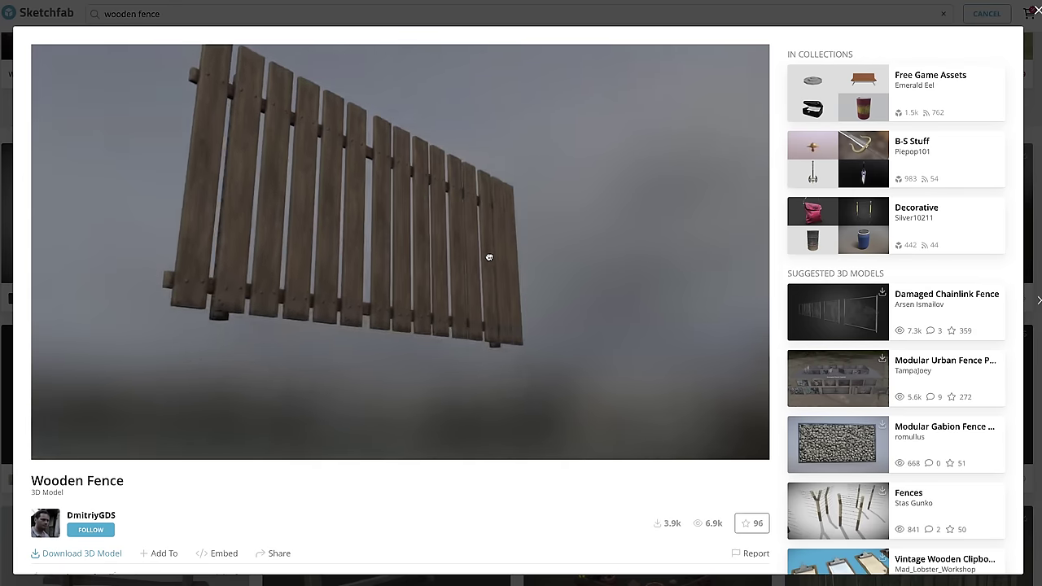
mouse_move(489, 257)
mouse_down()
mouse_move(382, 277)
mouse_move(448, 265)
mouse_move(479, 275)
mouse_up()
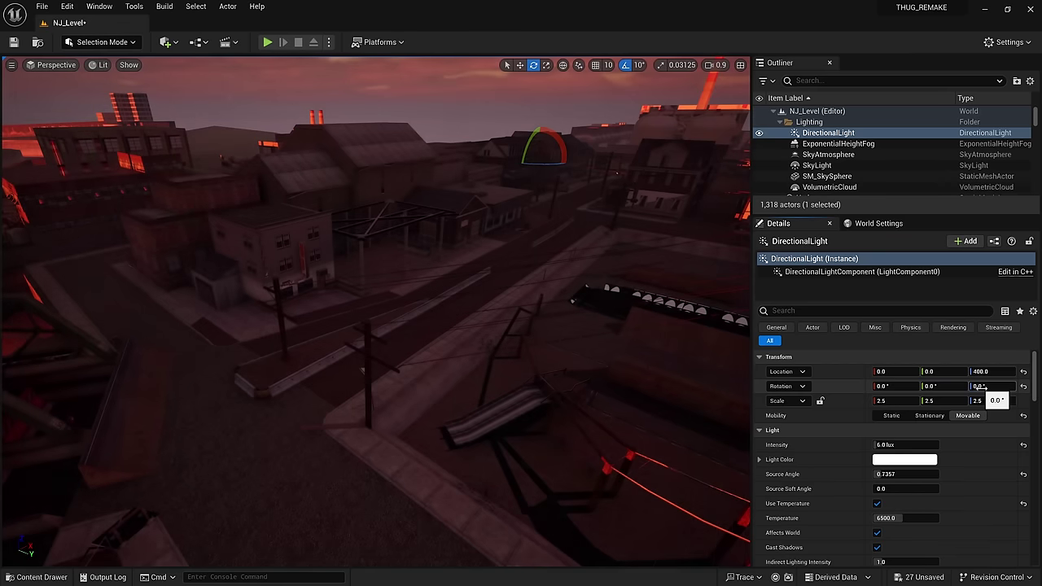
drag(979, 388, 1030, 387)
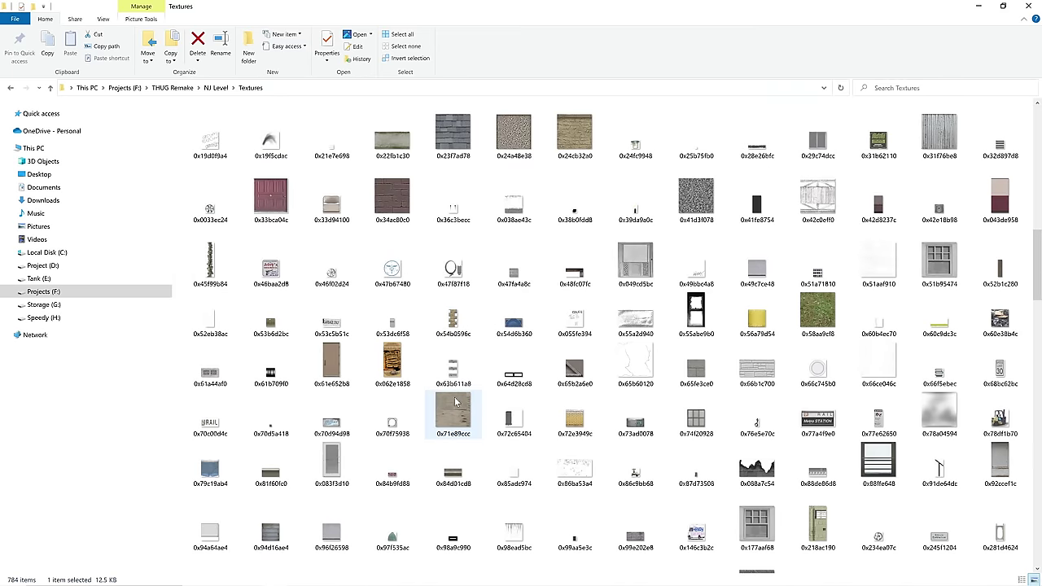
- Preview the graffiti texture 0x1ecc0b70.png from NJ Level Textures, then close the material editor
scroll(416, 386, up, 10)
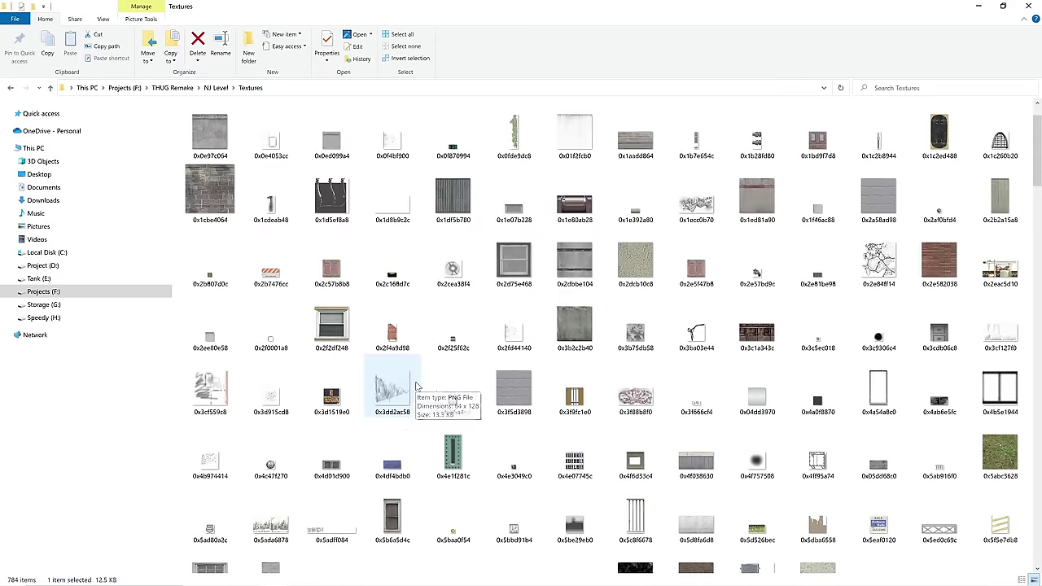
scroll(416, 386, up, 2)
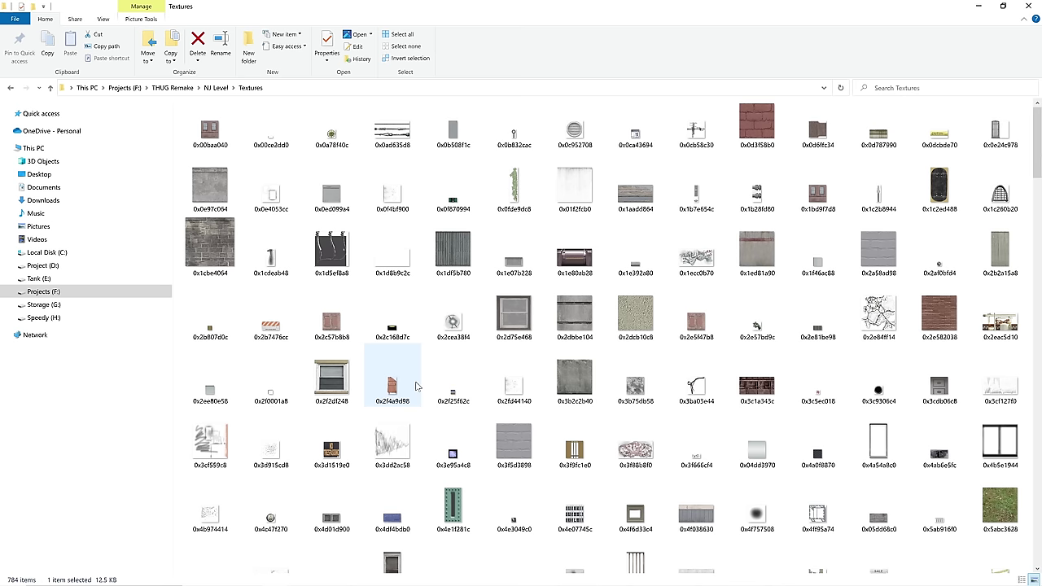
double_click(686, 275)
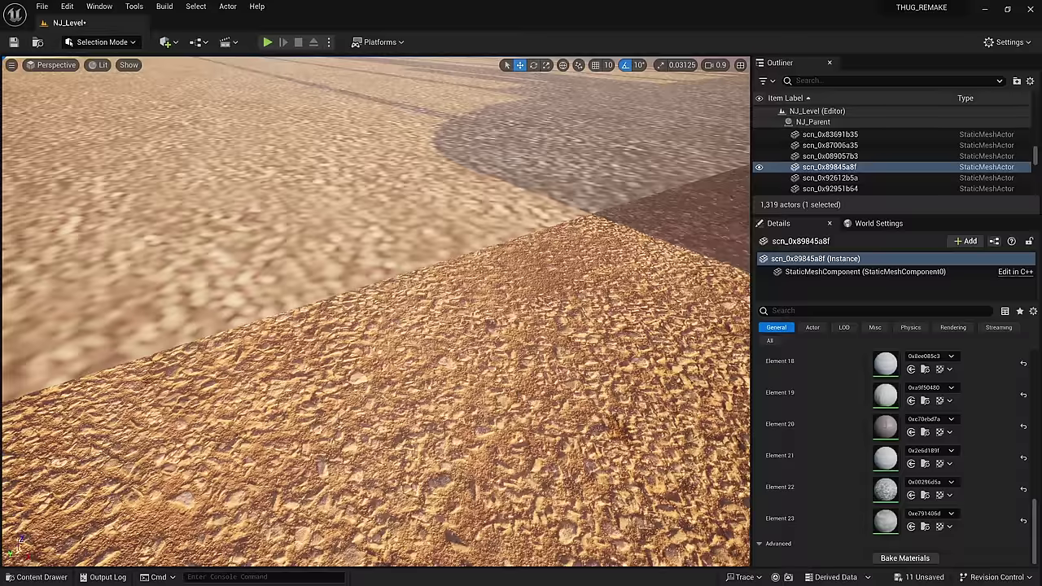
right_drag(374, 309, 333, 301)
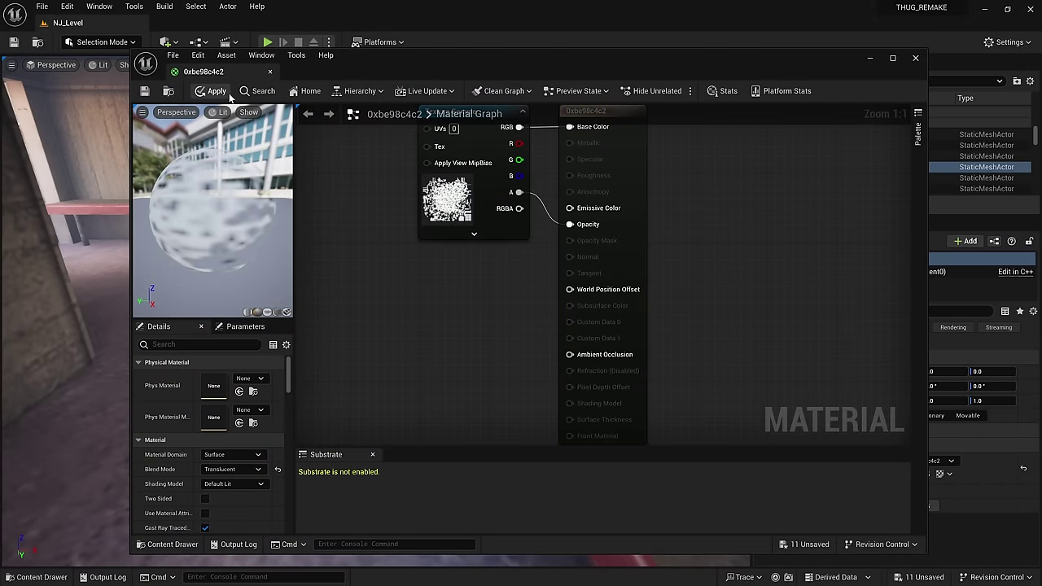
click(915, 58)
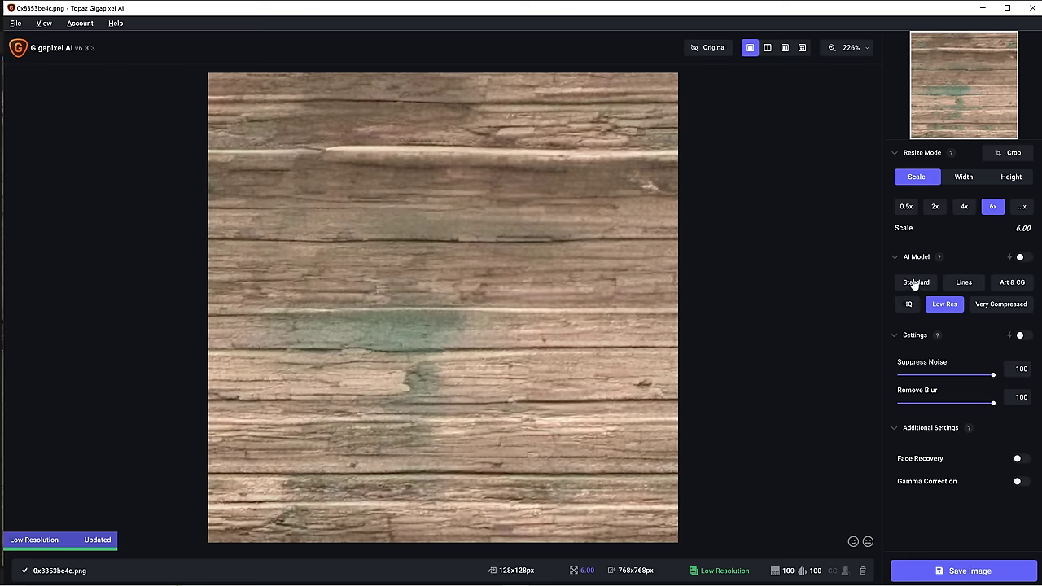
- Switch the Gigapixel AI upscaling model to Lines for the 6x graffiti upscale
click(915, 283)
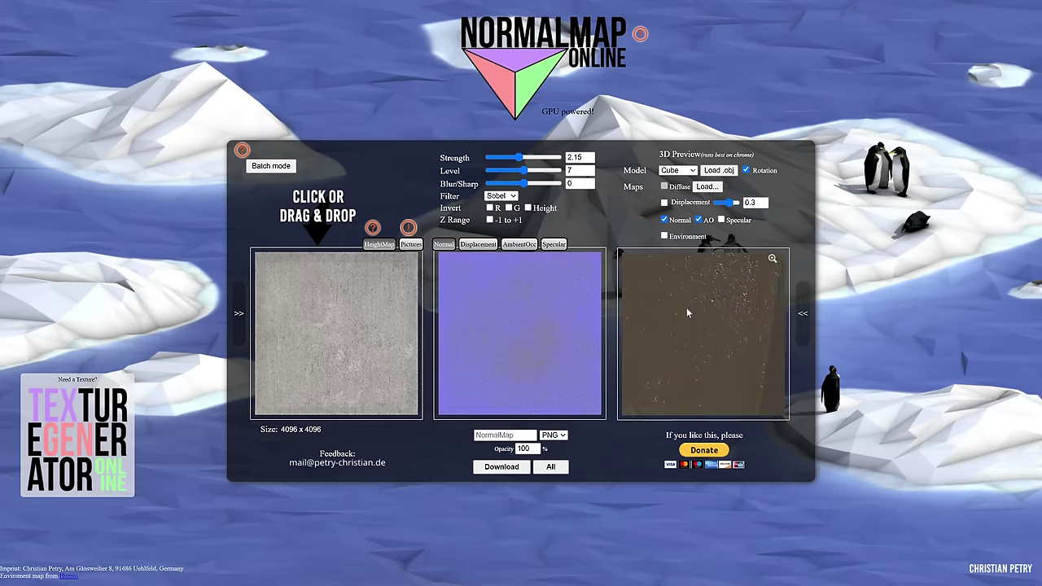
- Enlarge the 3D preview of the concrete normal map in NormalMap Online
click(686, 307)
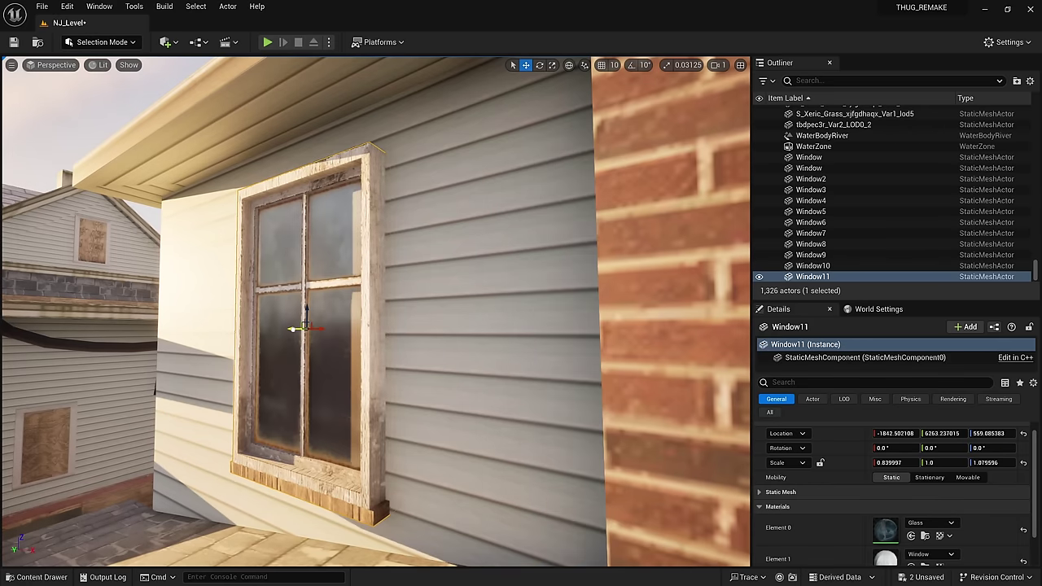
- In Unreal, nudge the Window11 glass window along the house wall to Y 6261.57
drag(291, 329, 295, 315)
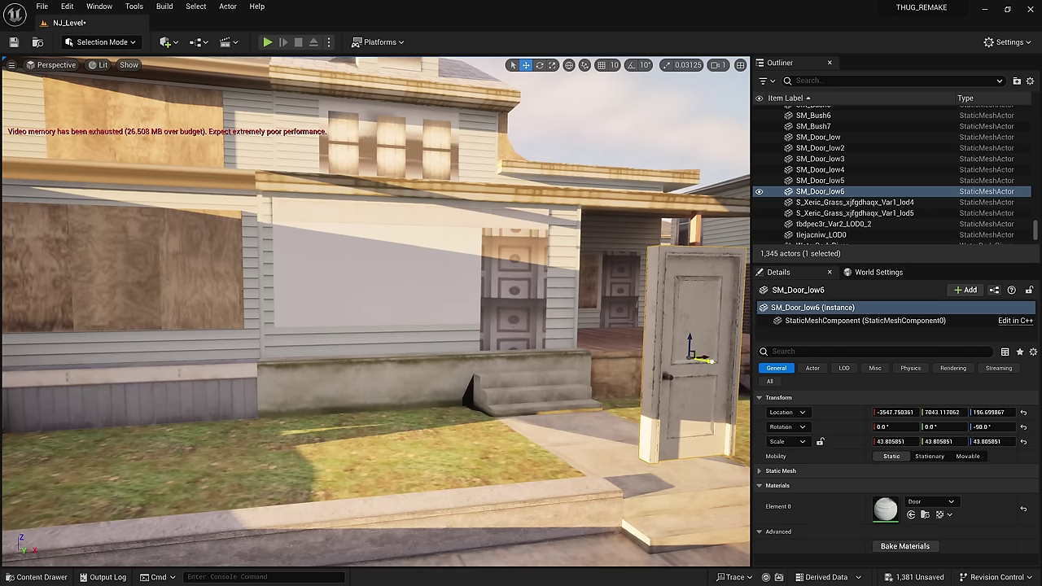
- Slide SM_Door_low6 left along the house front and push the garbage decal back toward the far fence
drag(700, 340, 597, 341)
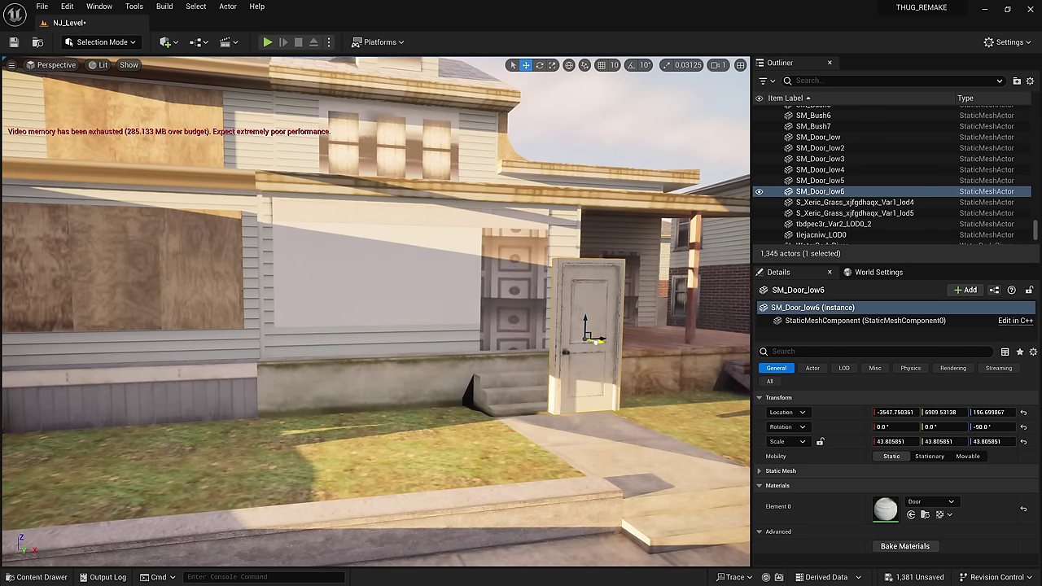
scroll(521, 326, down, 10)
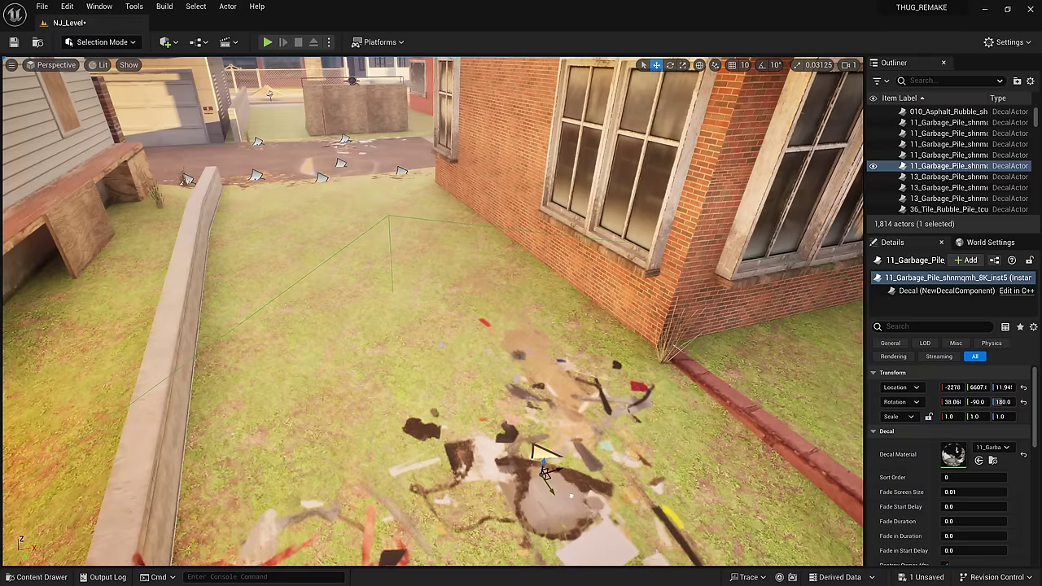
drag(531, 444, 436, 302)
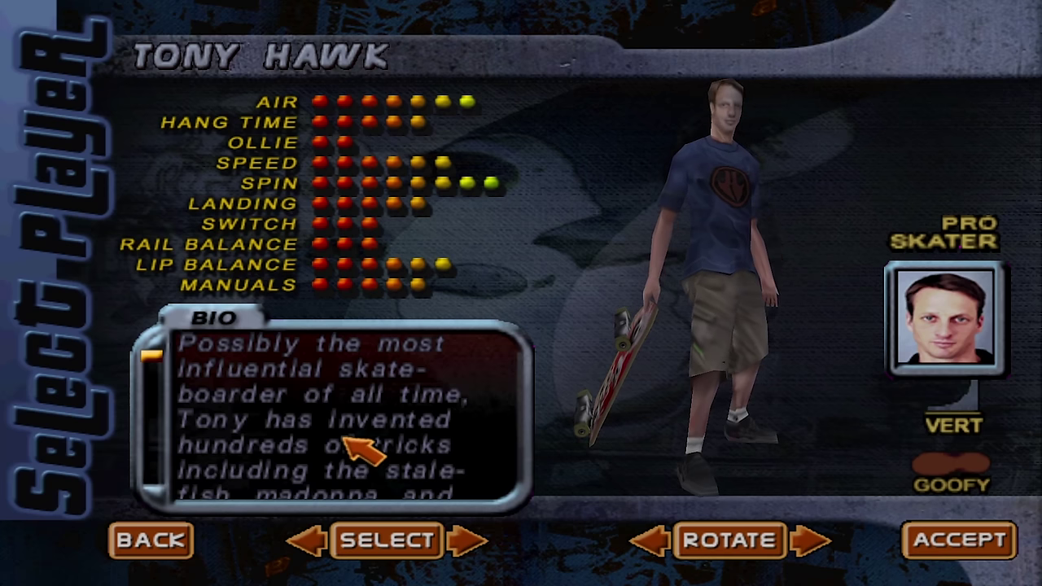
- Browse through three pro skaters on the Select Player screen
key(Right)
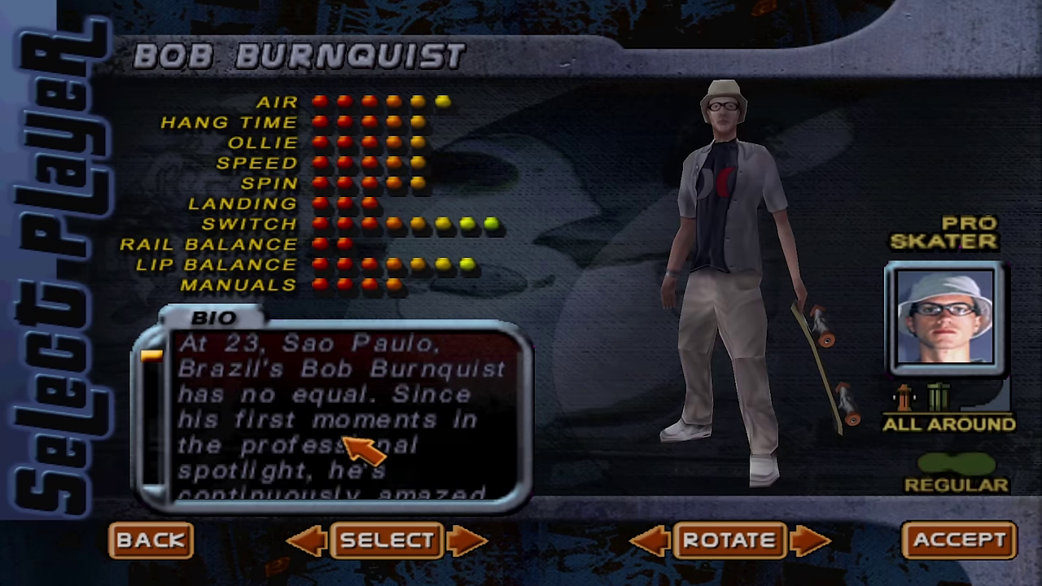
key(Right)
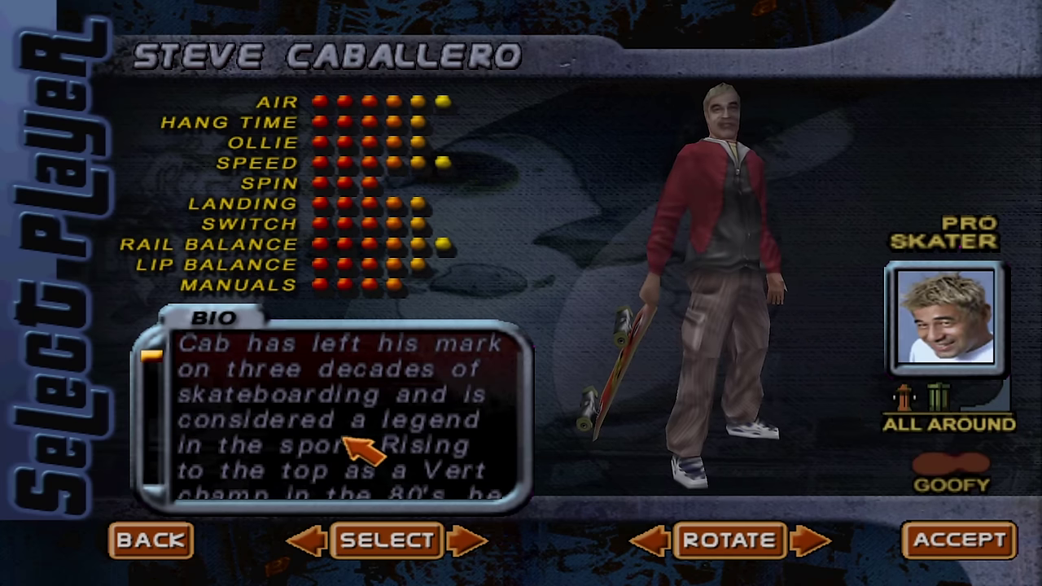
key(Right)
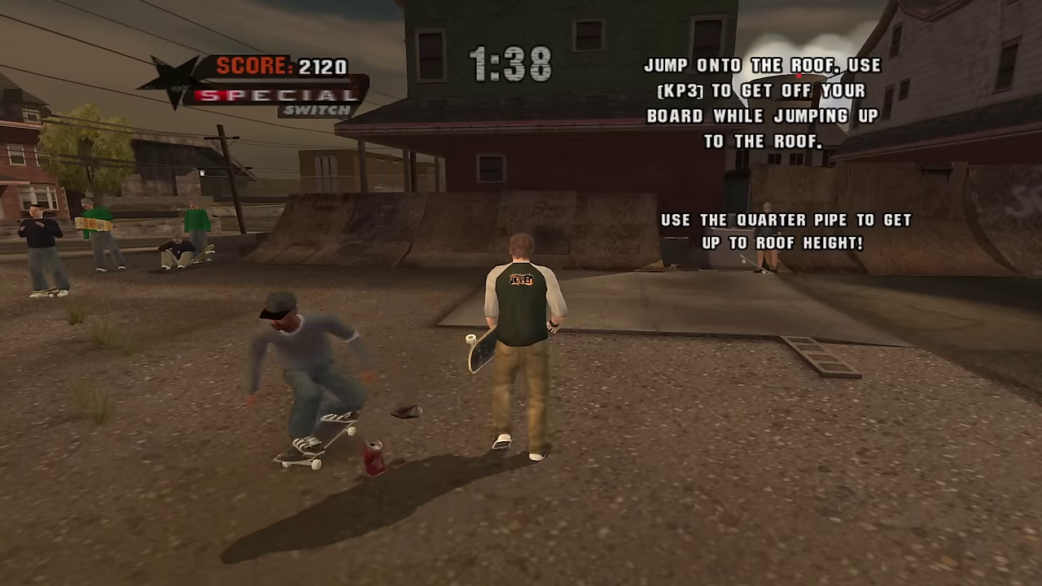
- Launch off the quarter pipe onto the roof and advance through Shawn's and Eric's dialogue
key(Up)
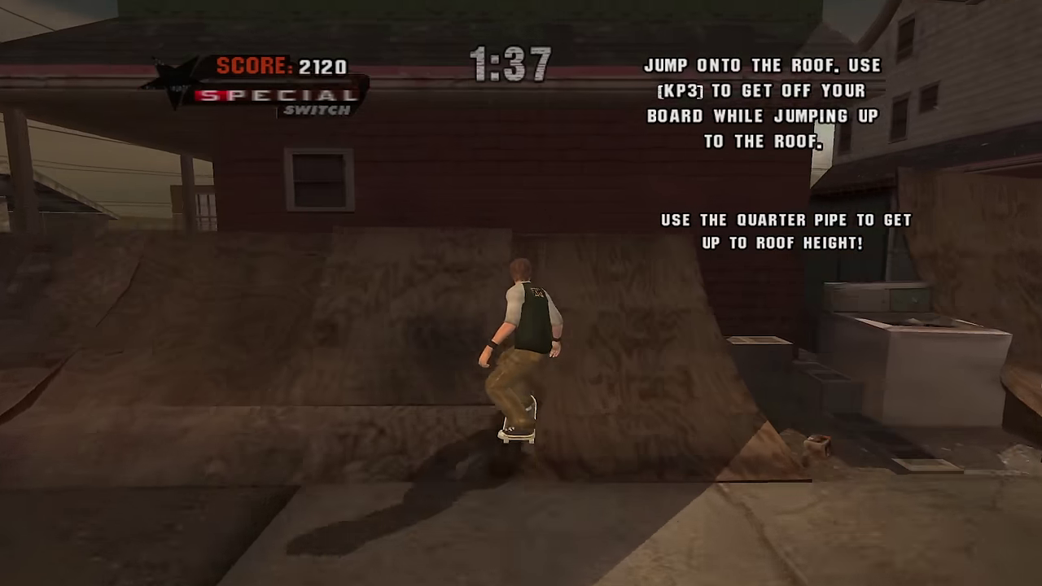
key(KP_2)
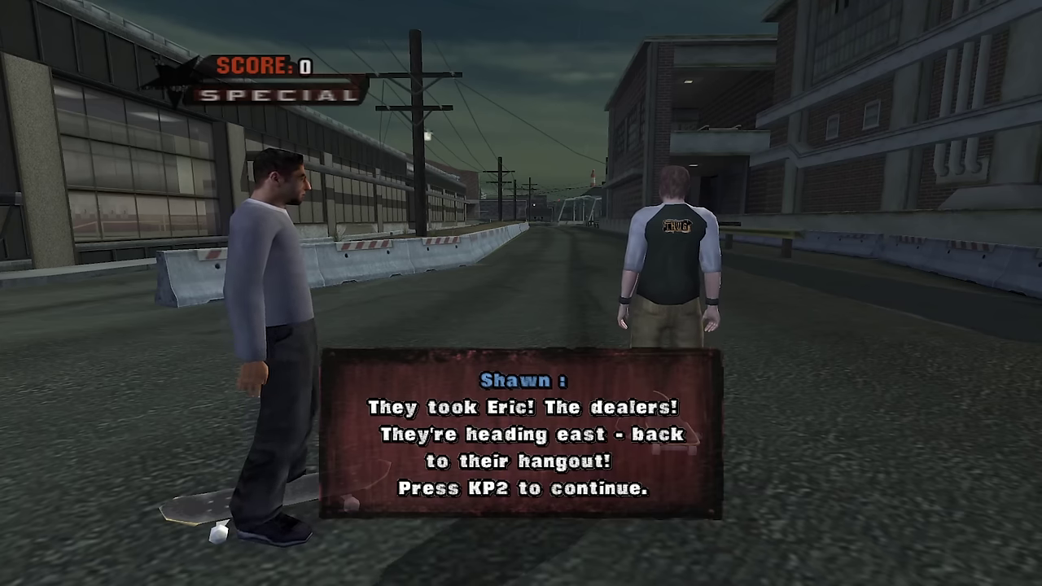
key(KP_2)
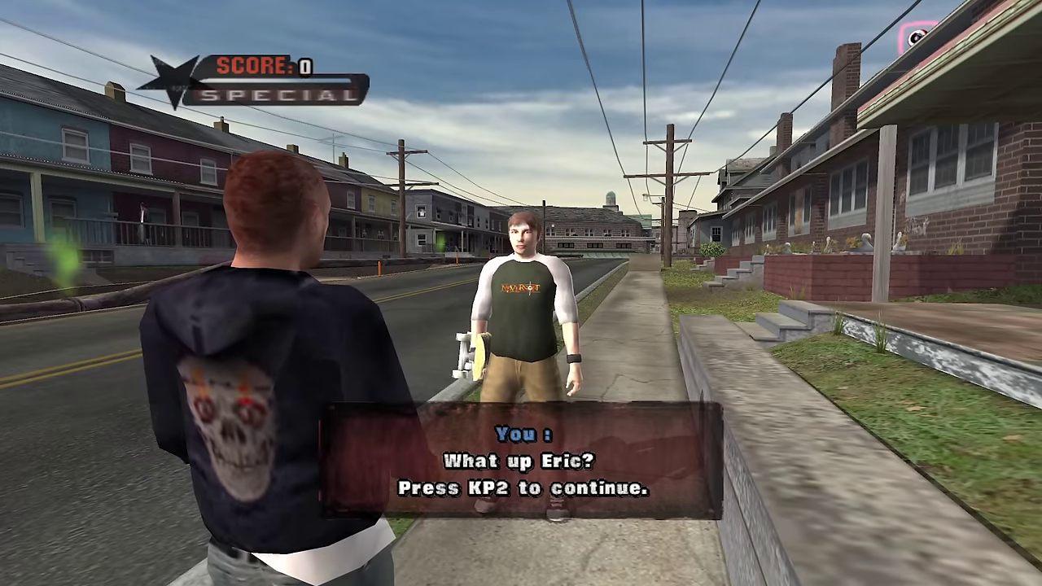
key(KP_2)
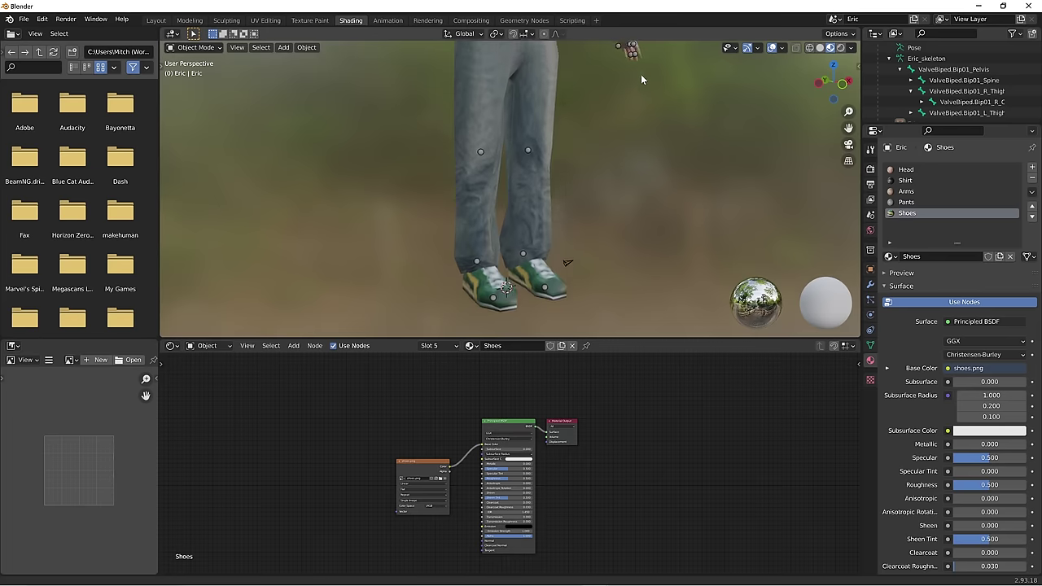
- Pan up and zoom in on Eric's torso and face in the level
shift+middle_drag(641, 79, 608, 168)
scroll(608, 169, up, 3)
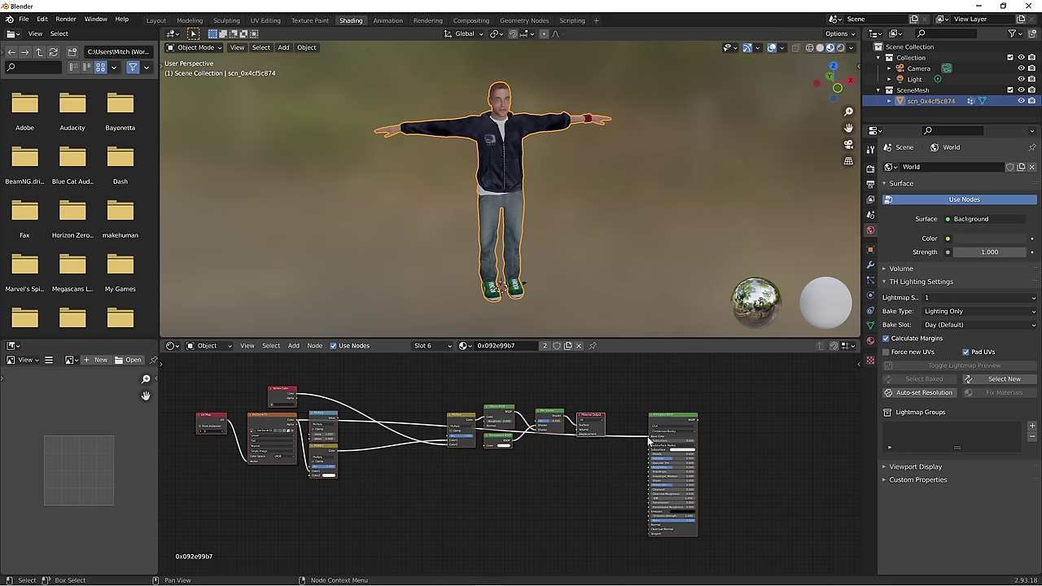
- Switch Eric to material slot 7 and orbit around the two characters
scroll(419, 407, down, 2)
click(406, 402)
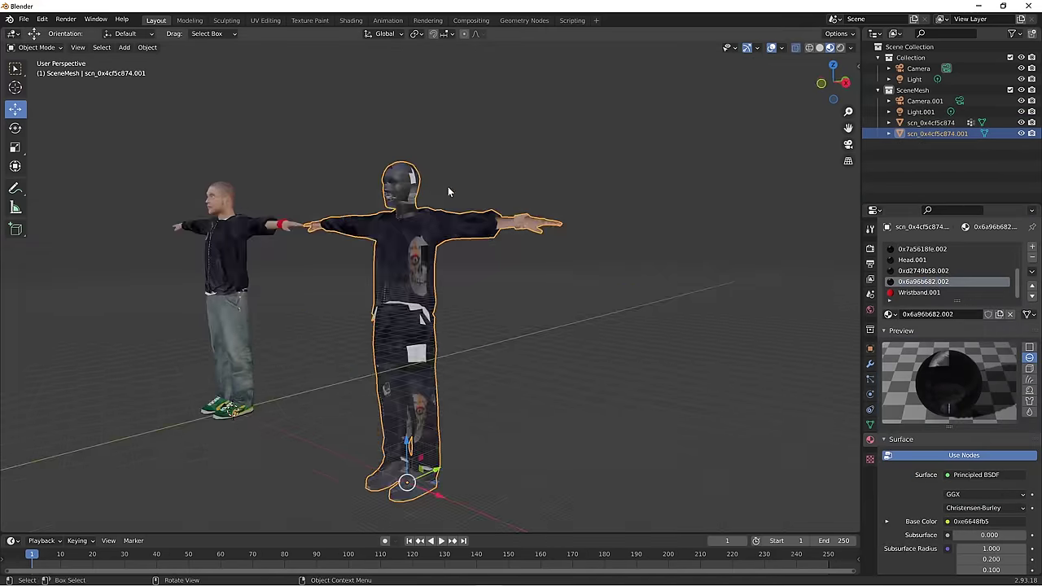
middle_drag(449, 186, 534, 332)
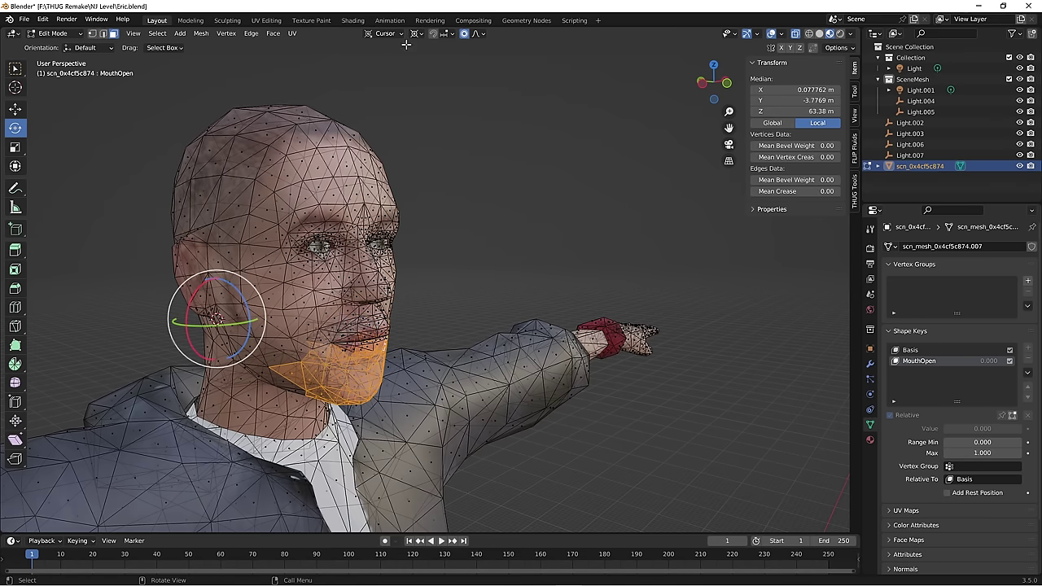
- Rotate Eric's jaw vertices 6.29° about X in the MouthOpen shape key to part his lips
drag(234, 299, 236, 303)
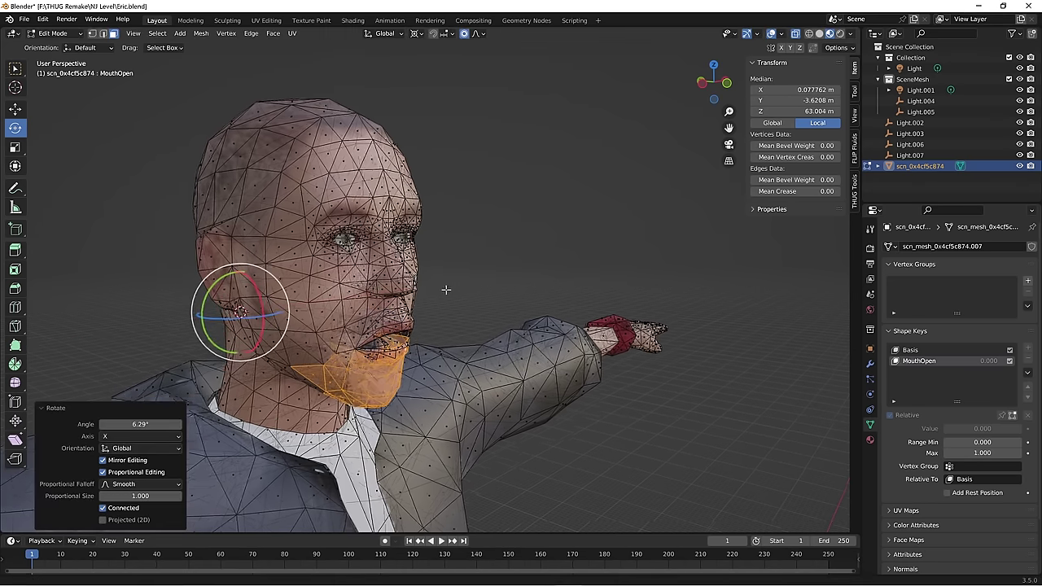